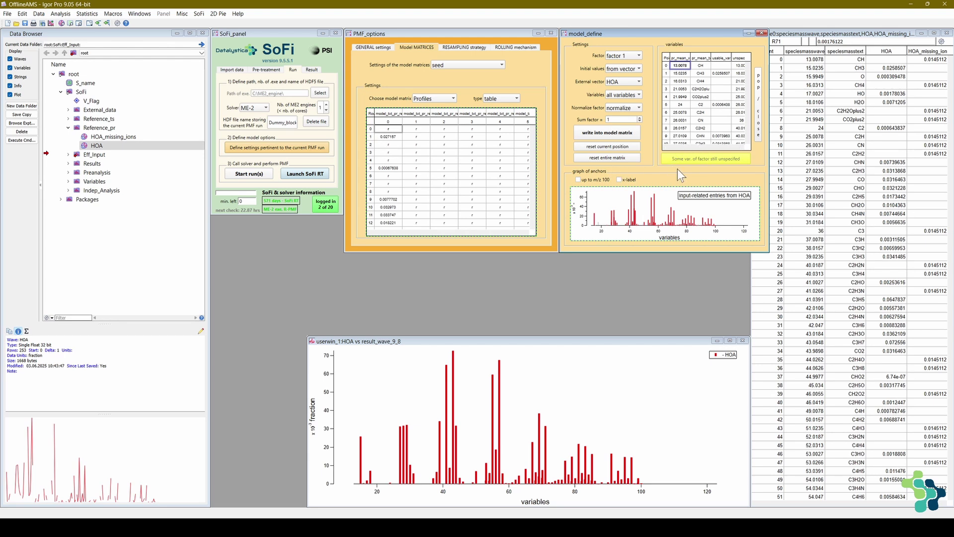
Step: Show the a-value settings of the profiles matrix and examine the species mass, species text and HOA columns in the data table
left_click(437, 64)
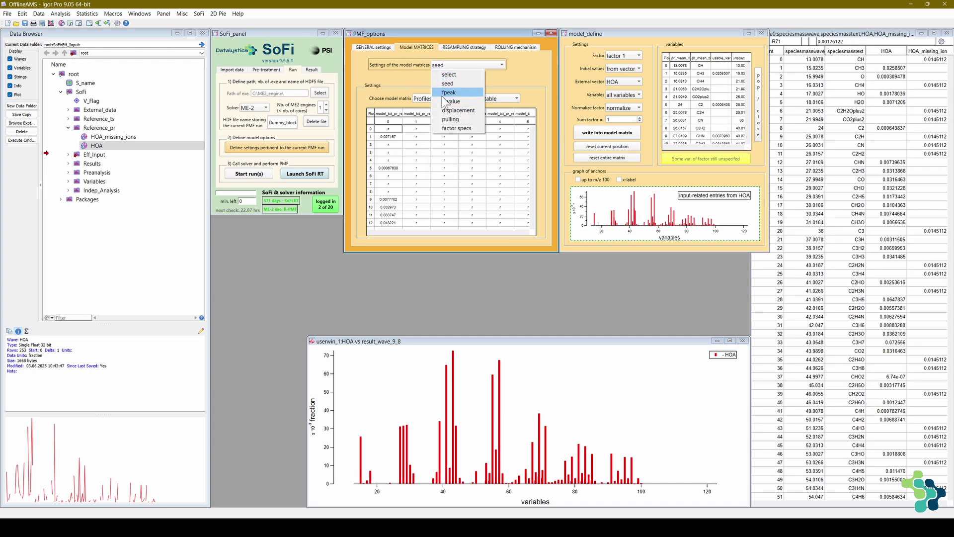
left_click(443, 101)
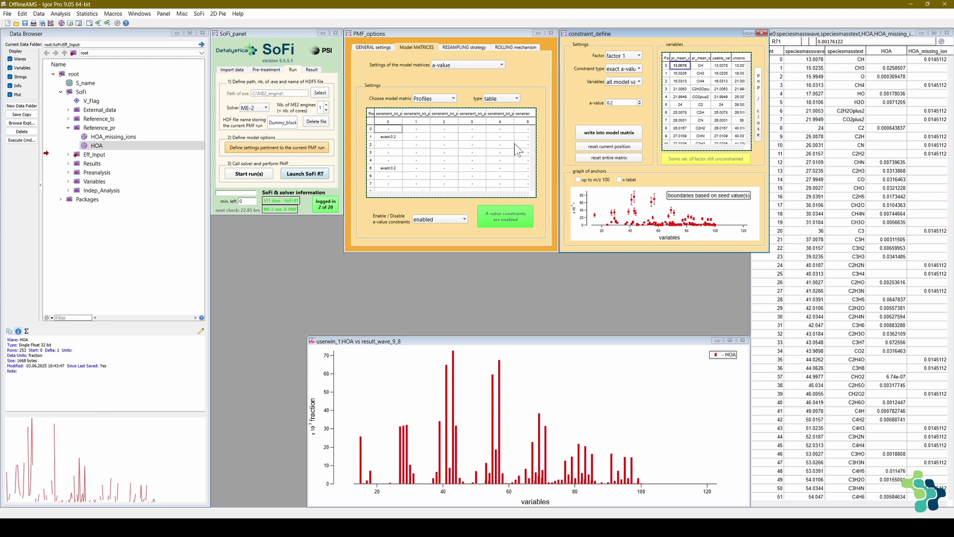
left_click(821, 37)
left_click_drag(803, 52, 840, 57)
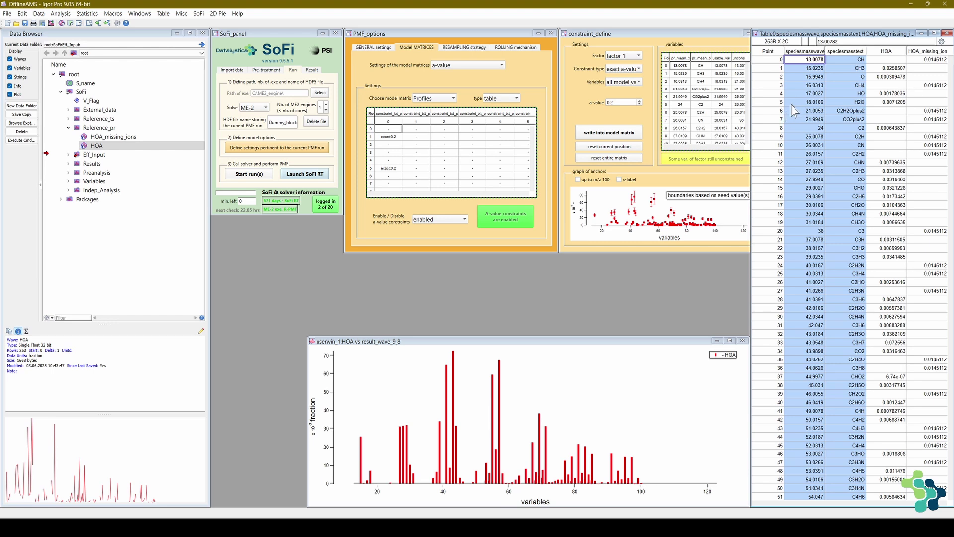
left_click(886, 52)
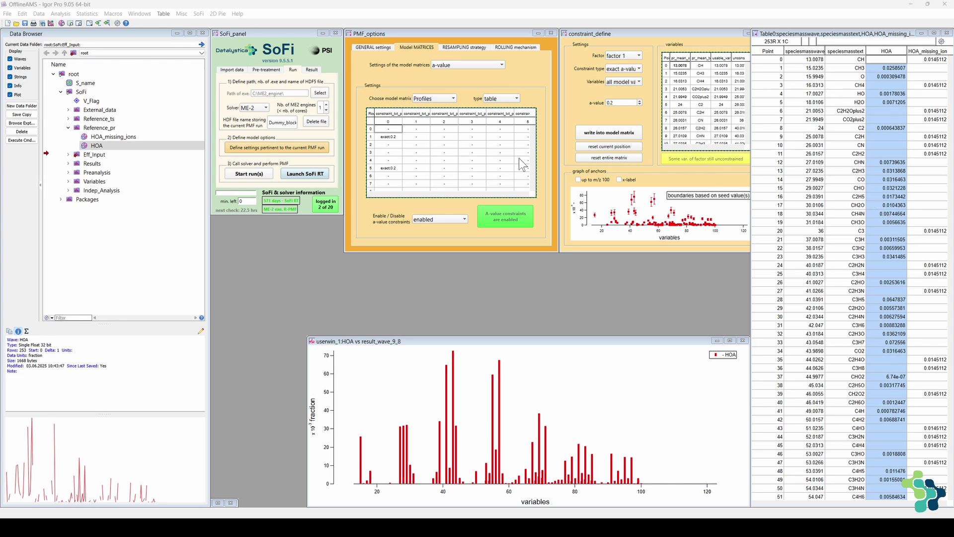
Step: Open the analysis of the chosen PMF runs and pop out the factor profiles overview as an enlarged graph
left_click(326, 149)
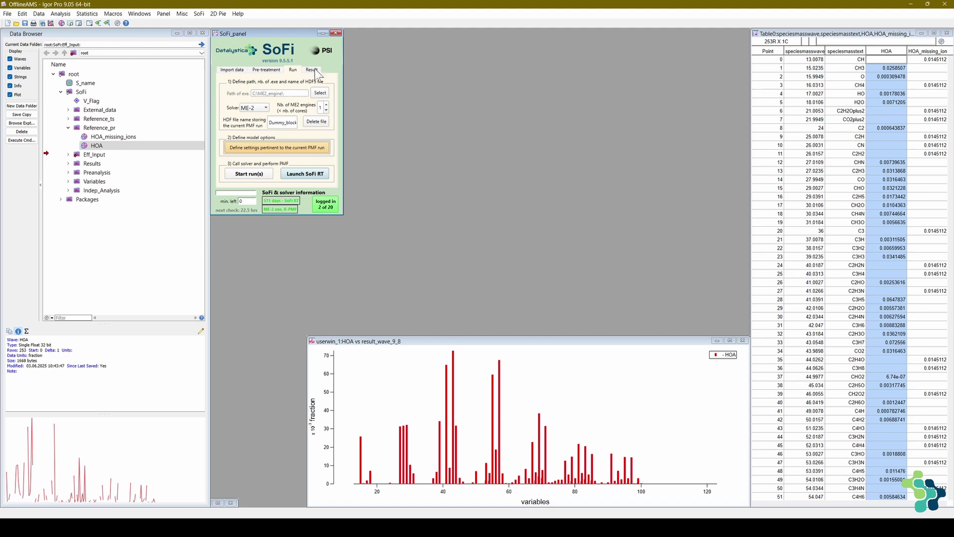
left_click(313, 71)
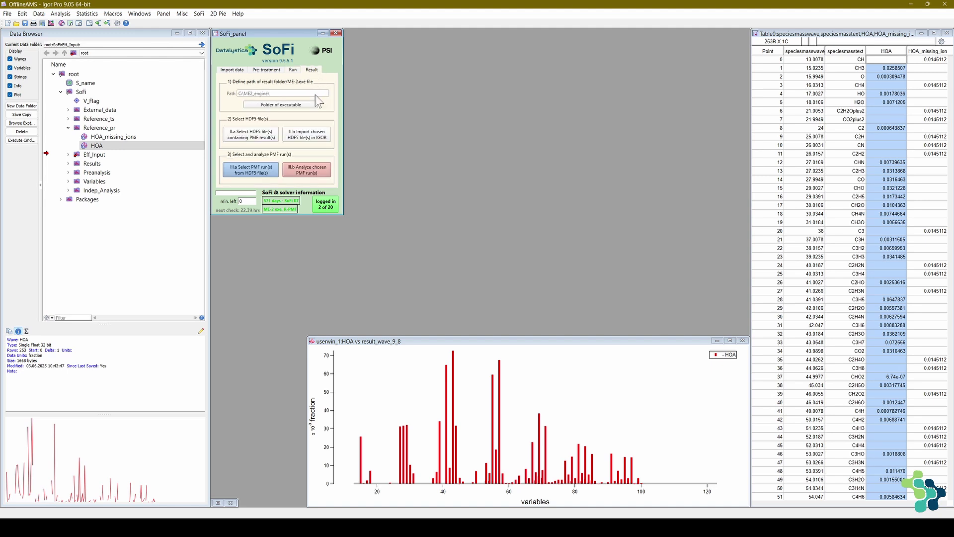
left_click(299, 172)
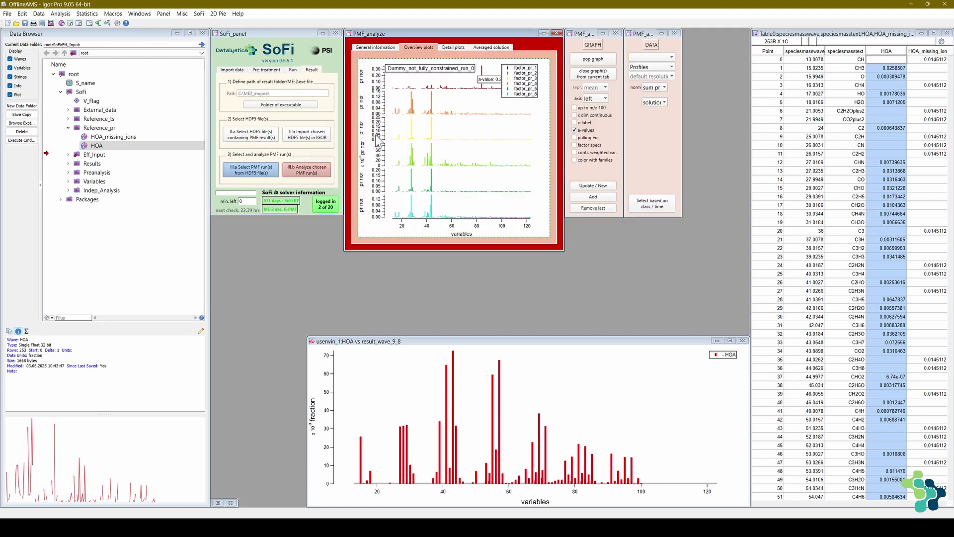
left_click(590, 60)
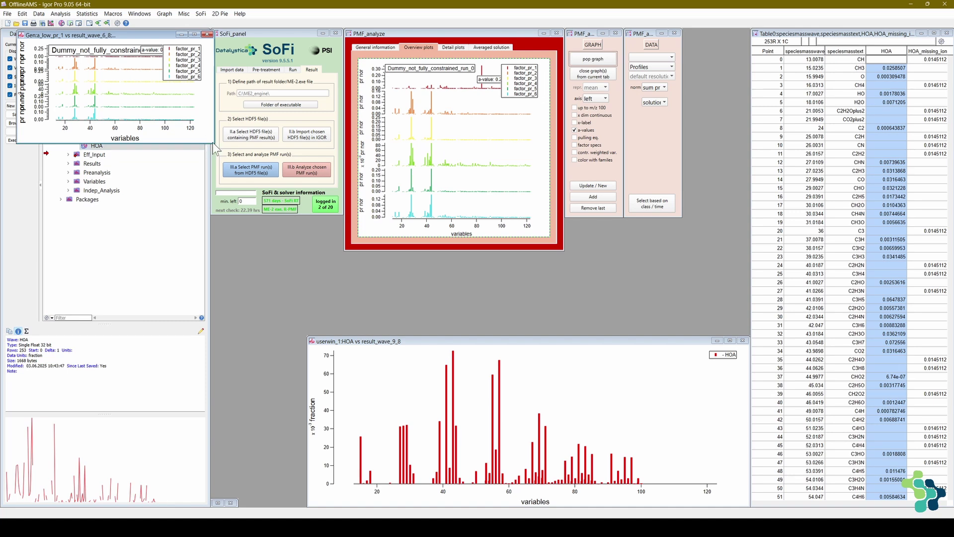
left_click_drag(213, 144, 861, 337)
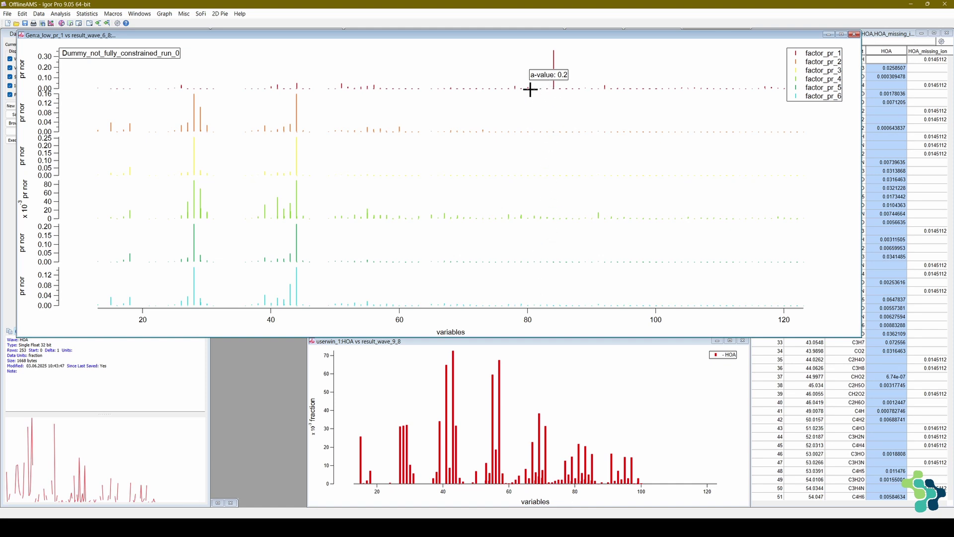
Step: Set the maximum of the factor 1 profile's vertical axis to 0.001 in the popped-out graph
double_click(63, 92)
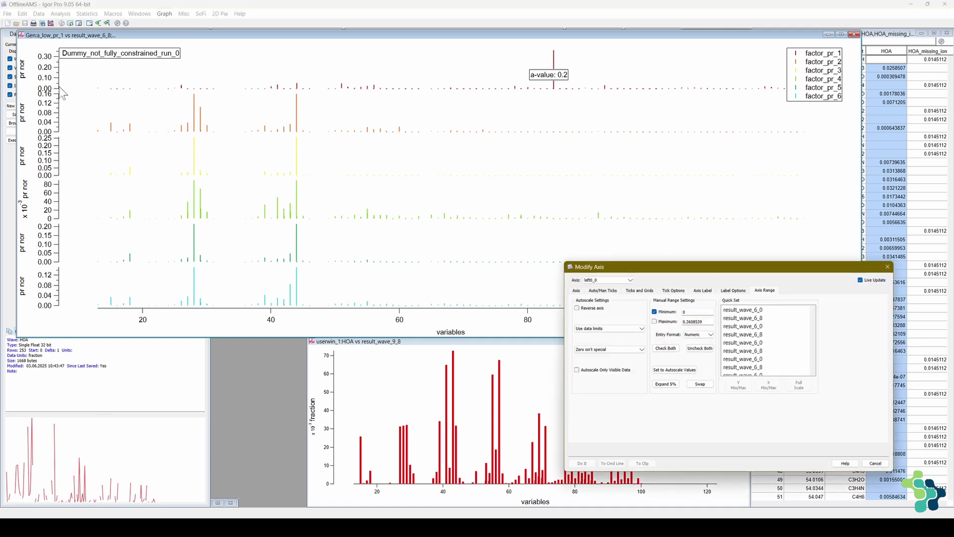
left_click_drag(700, 321, 689, 321)
type("001")
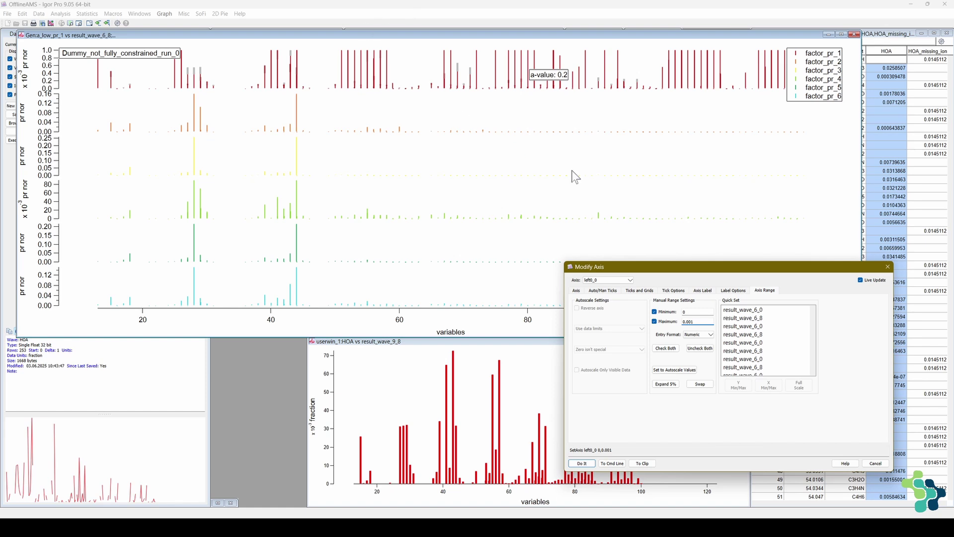
left_click(582, 463)
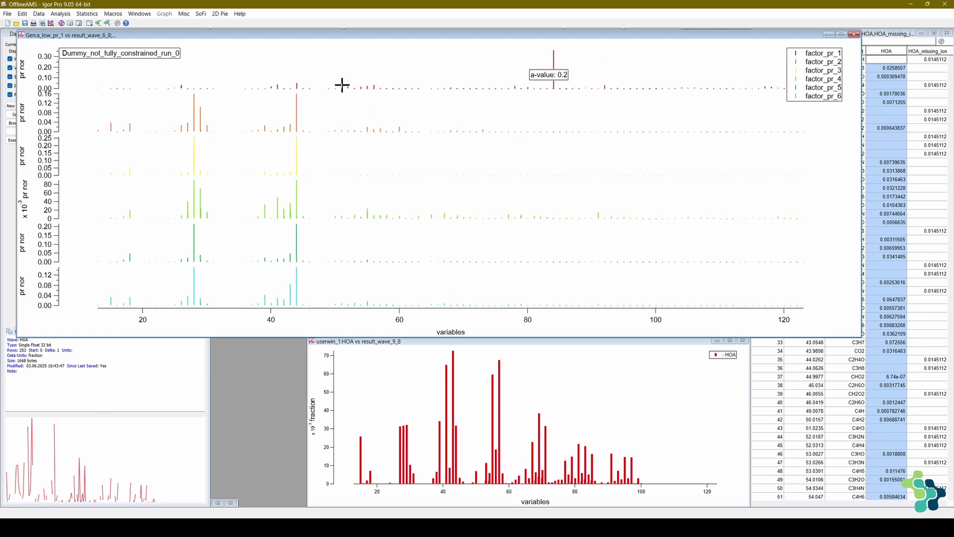
Step: Examine the minimized graph comparing factor_pr_1 with the HOA reference, and minimize the popped-out factor profiles graph
left_click(217, 503)
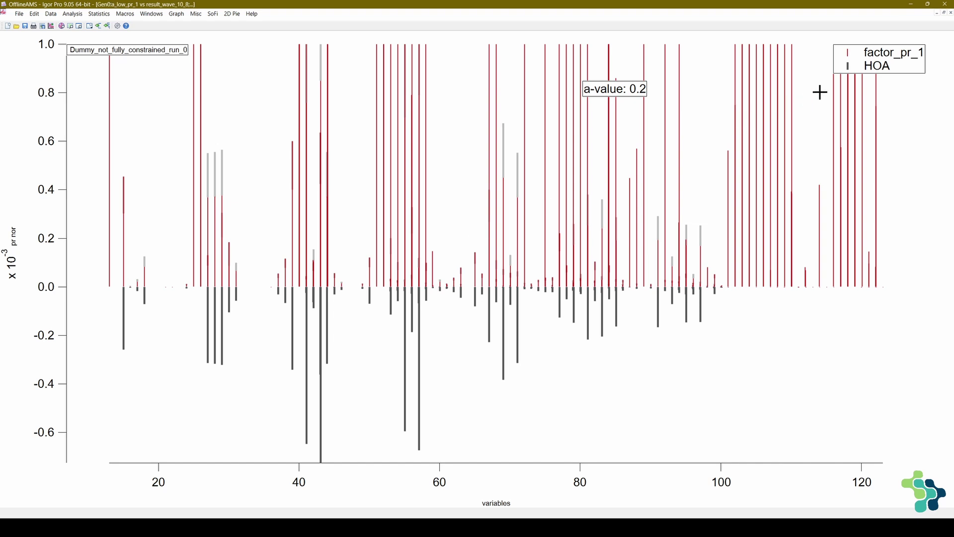
left_click(943, 12)
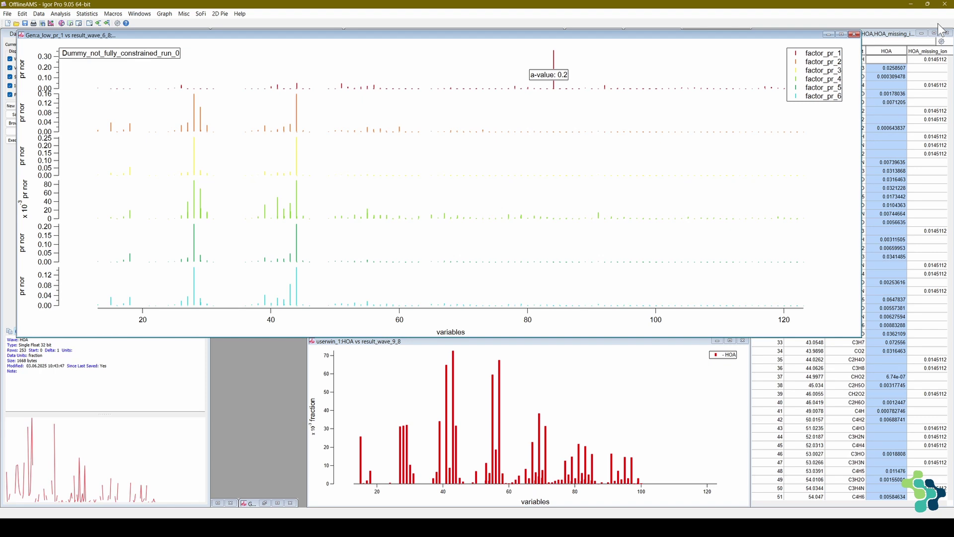
left_click(828, 35)
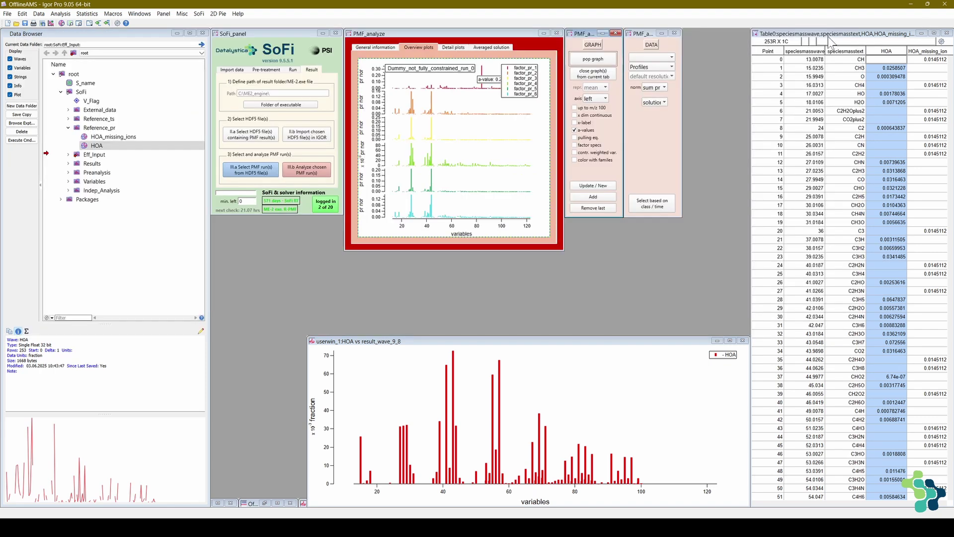
Step: Reopen the PMF model options with the seed settings and select the HOA_missing_ions column in the data table
left_click(293, 70)
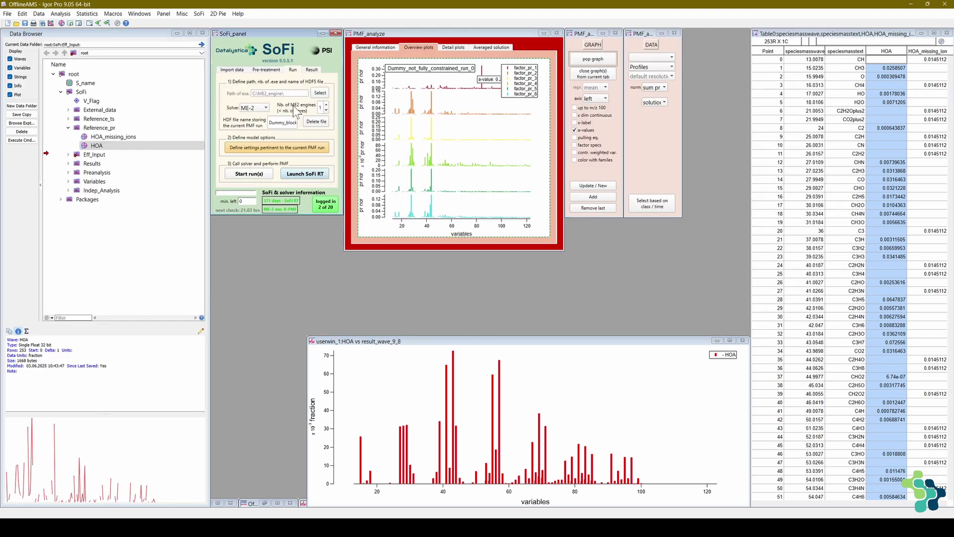
left_click(298, 149)
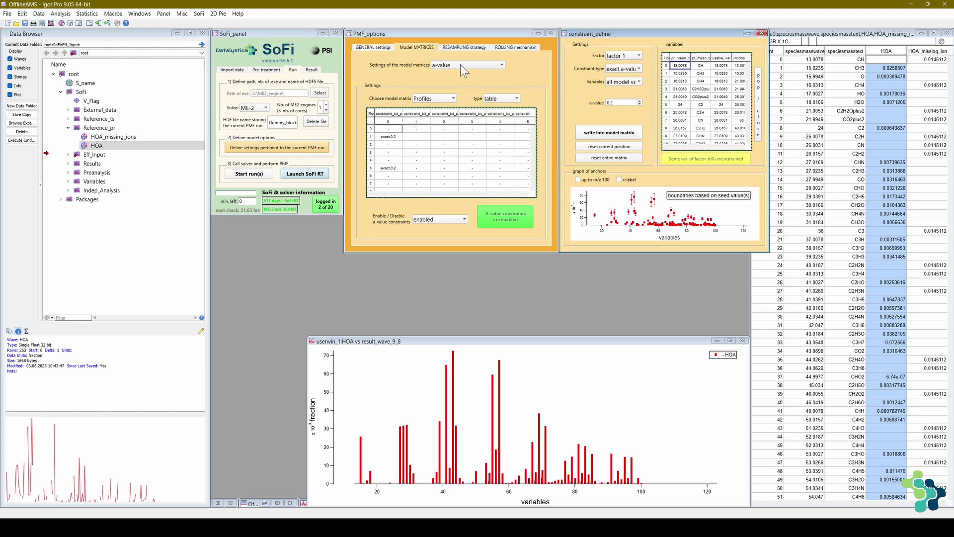
left_click(461, 64)
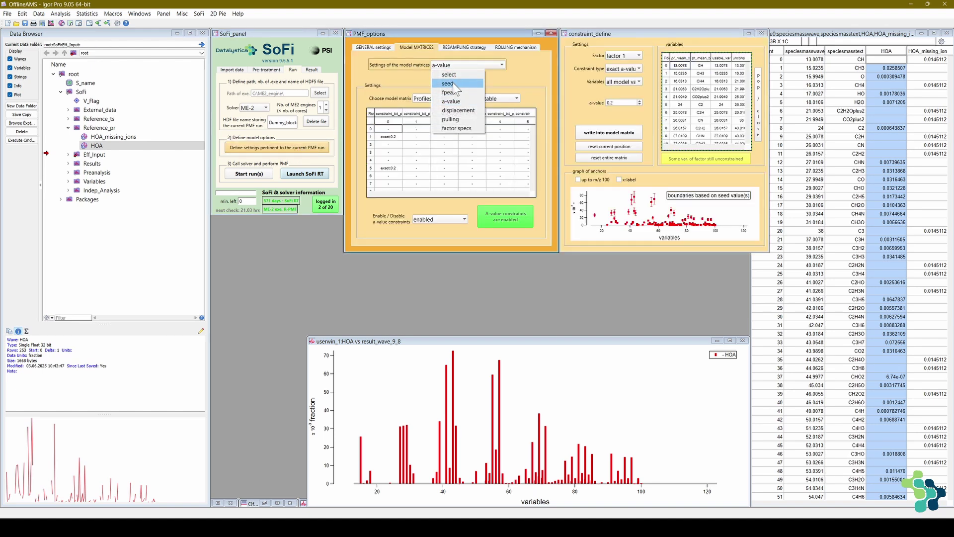
left_click(452, 82)
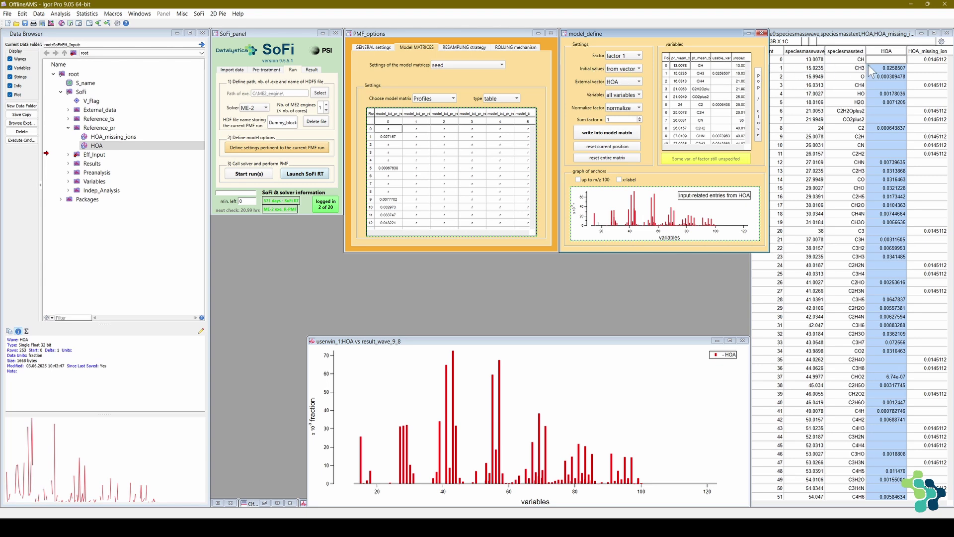
left_click(925, 51)
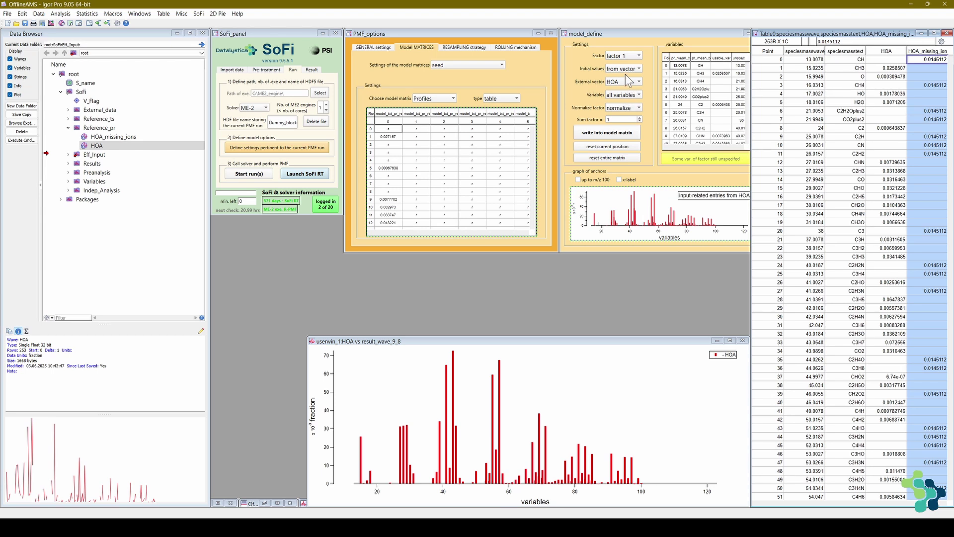
Step: Write the HOA_missing_ions vector into factor 1's seed matrix, using initial values from vector, all variables of the external vector and non-normalized scaling
left_click(626, 70)
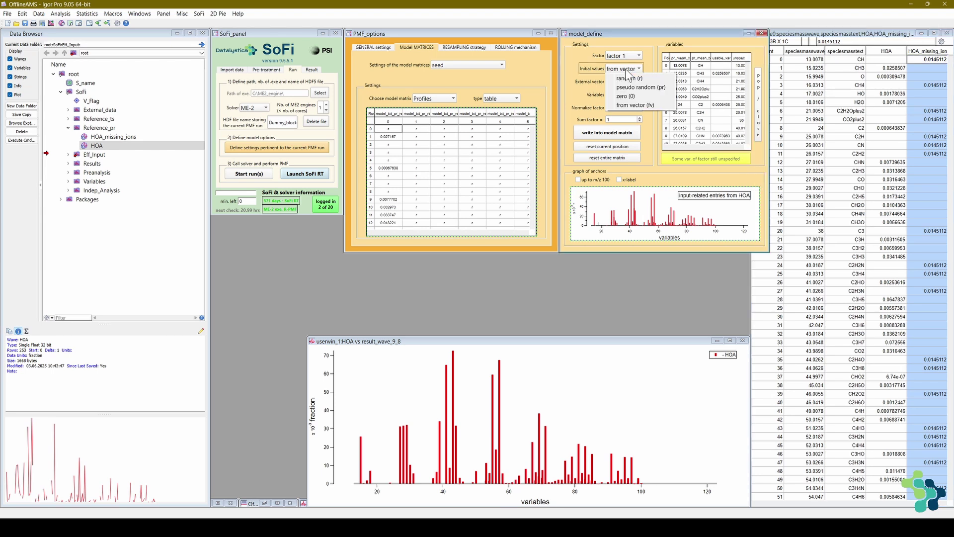
left_click(634, 105)
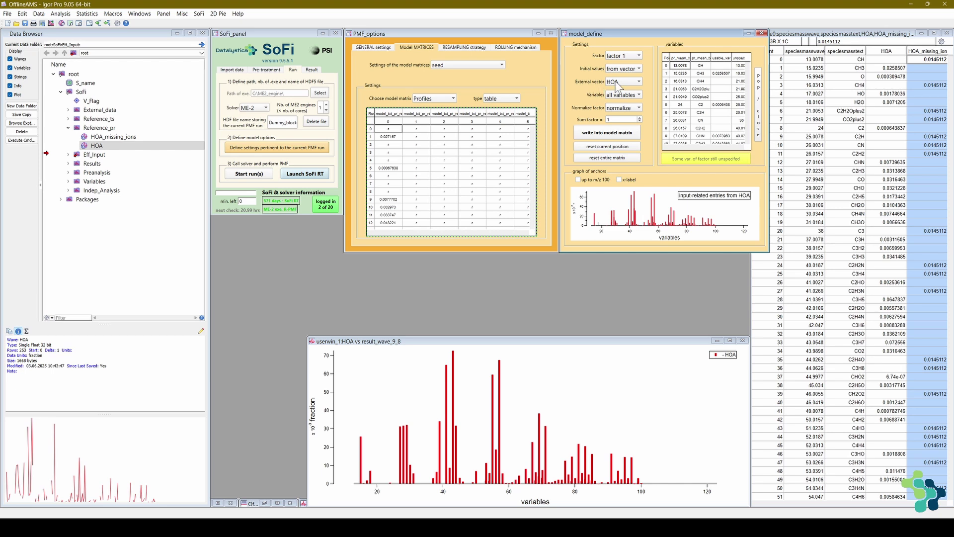
left_click(617, 84)
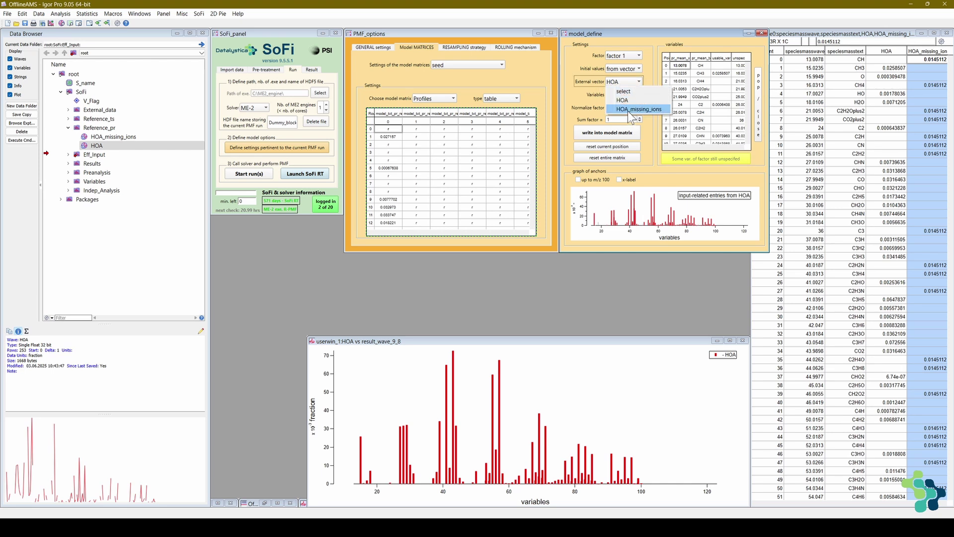
left_click(628, 110)
left_click(625, 97)
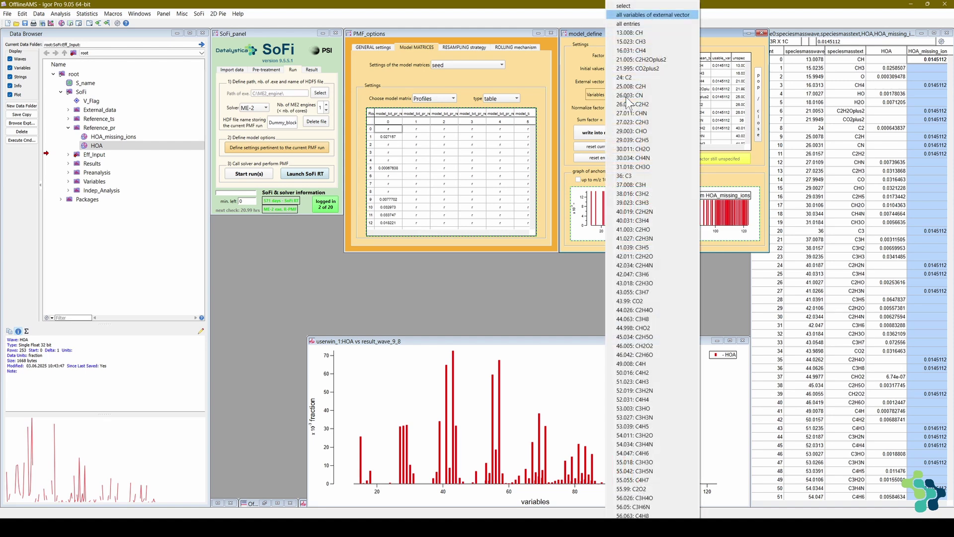
left_click(620, 16)
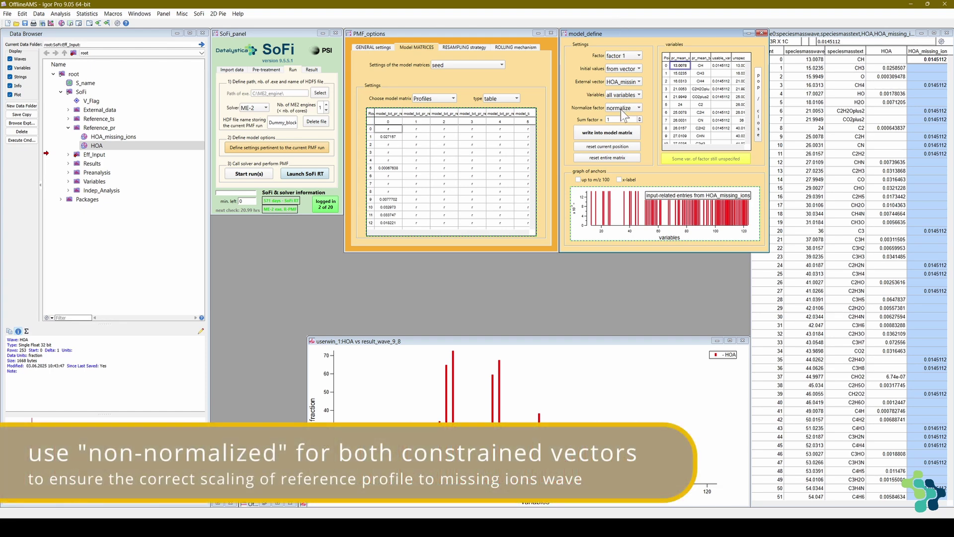
left_click(621, 109)
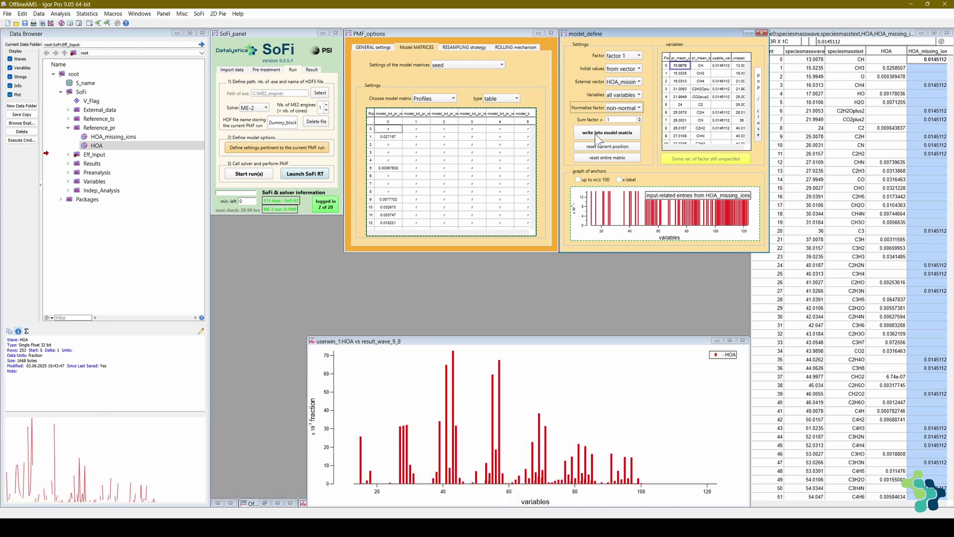
left_click(595, 133)
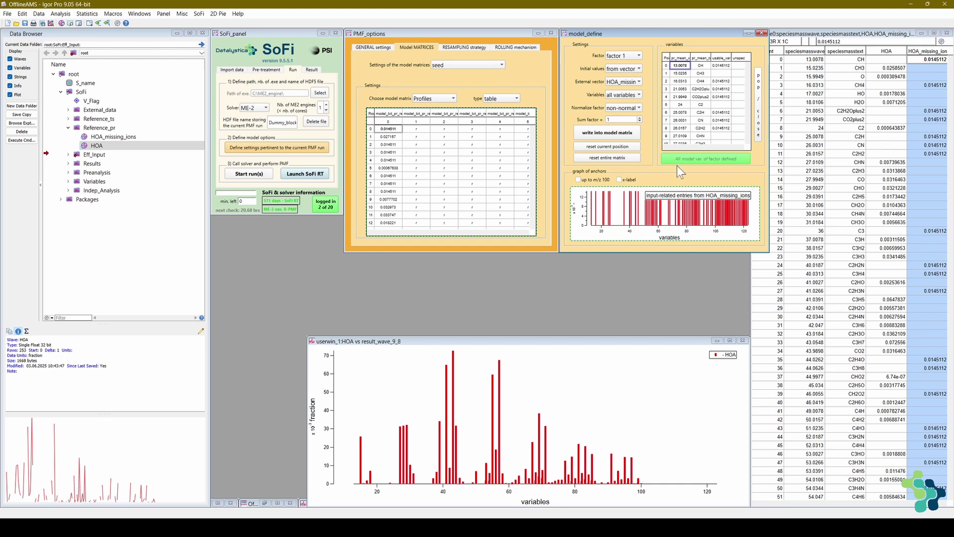
Step: Constrain all variables of the HOA_missing_ions external vector in factor 1 with an exact a-value of 1 and write it into the model matrix
left_click(478, 65)
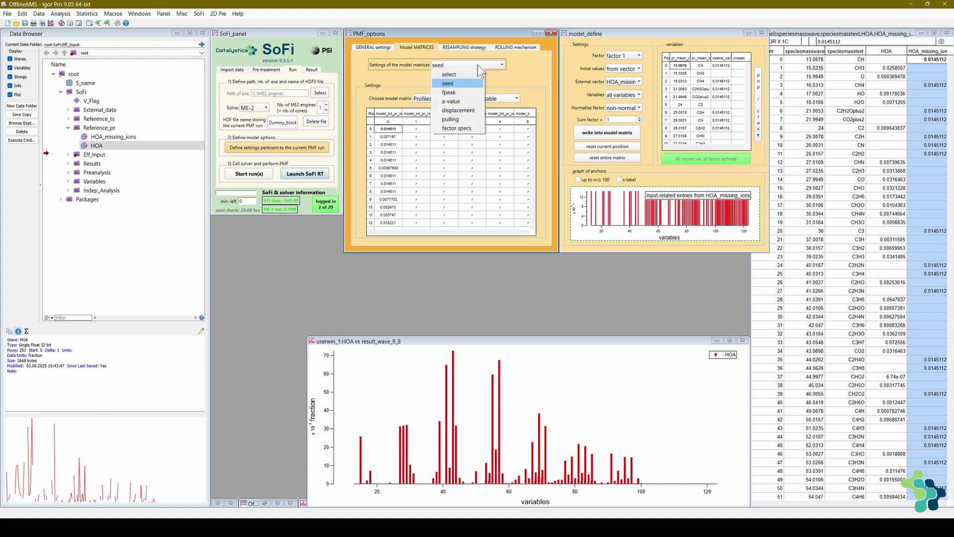
left_click(471, 101)
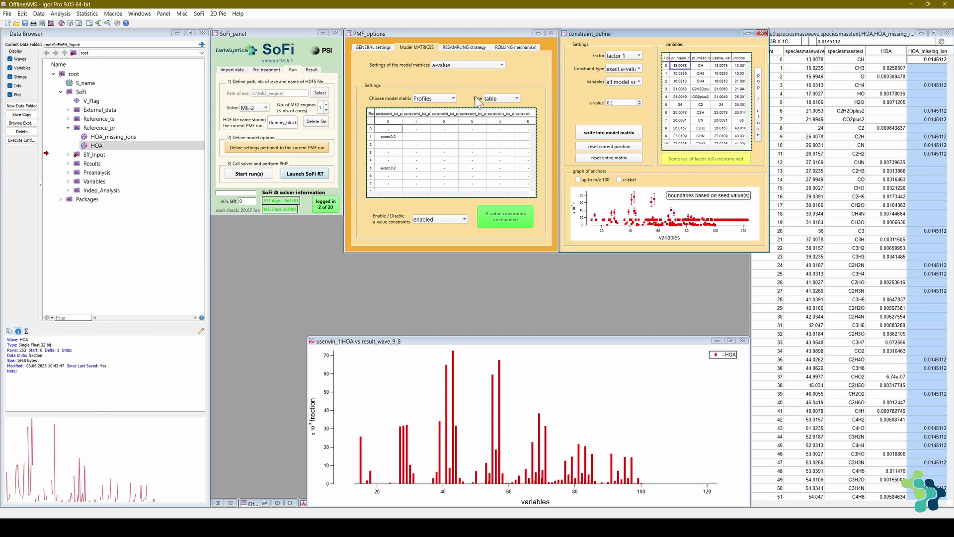
left_click(618, 73)
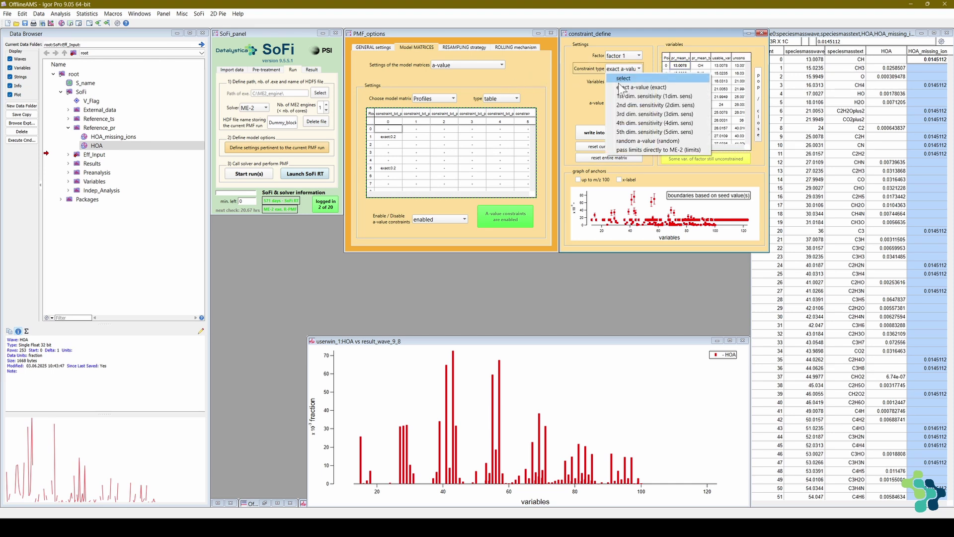
left_click(597, 87)
left_click(616, 82)
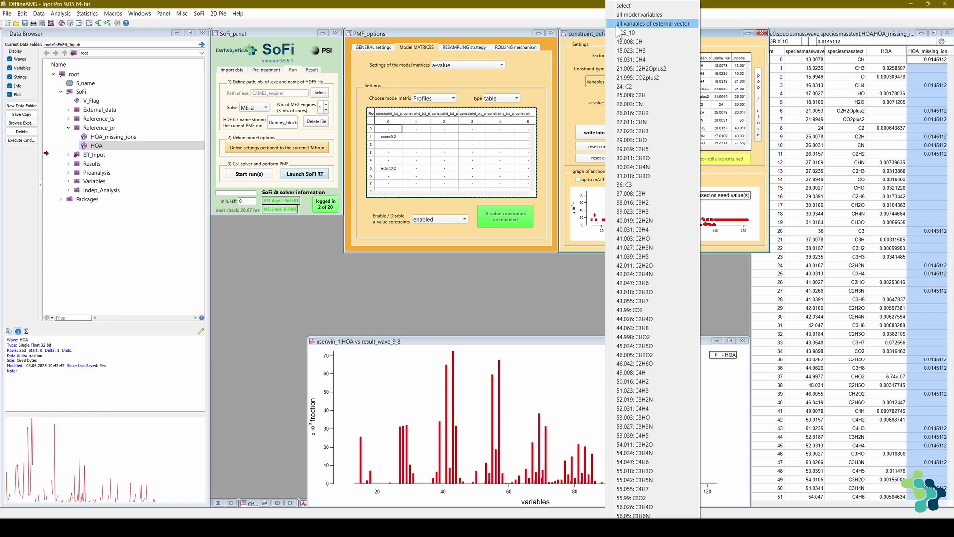
left_click(615, 25)
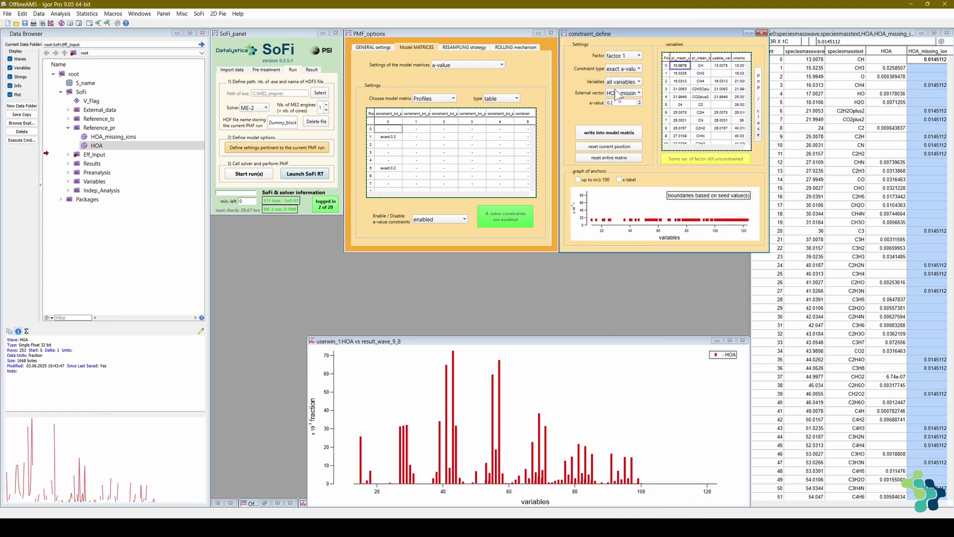
left_click(596, 102)
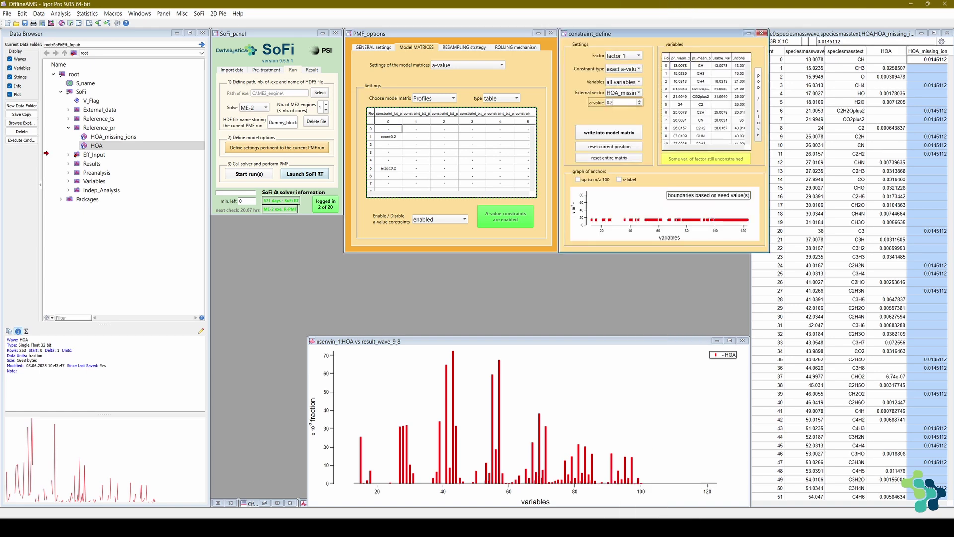
left_click(612, 133)
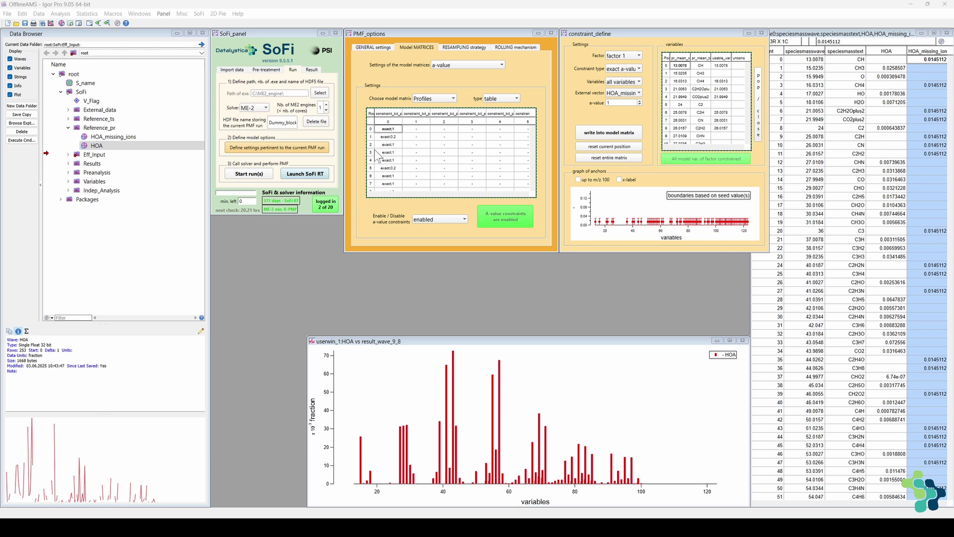
Step: Open the analysis of the chosen PMF run and pop out its factor profiles graph with a-values, enlarged across the workspace
left_click(315, 148)
left_click(312, 71)
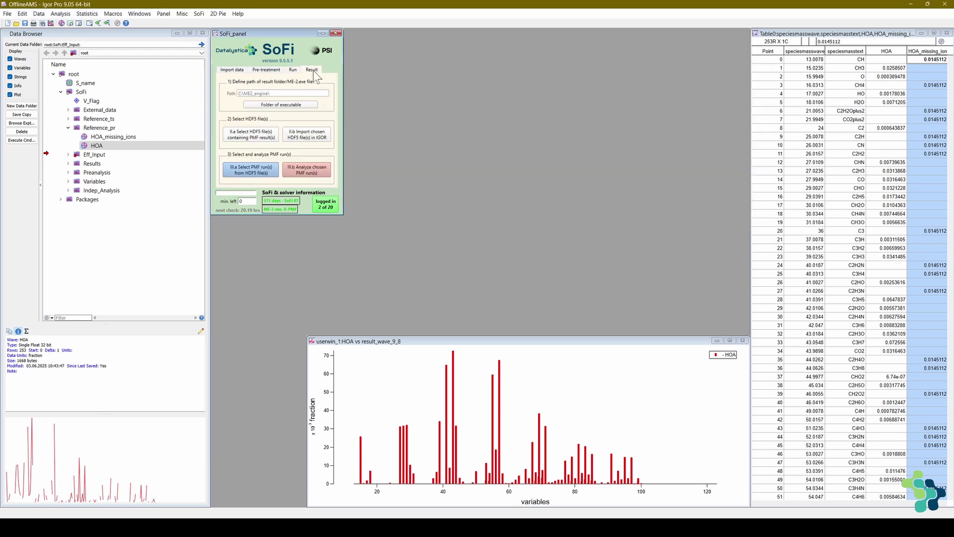
left_click(315, 167)
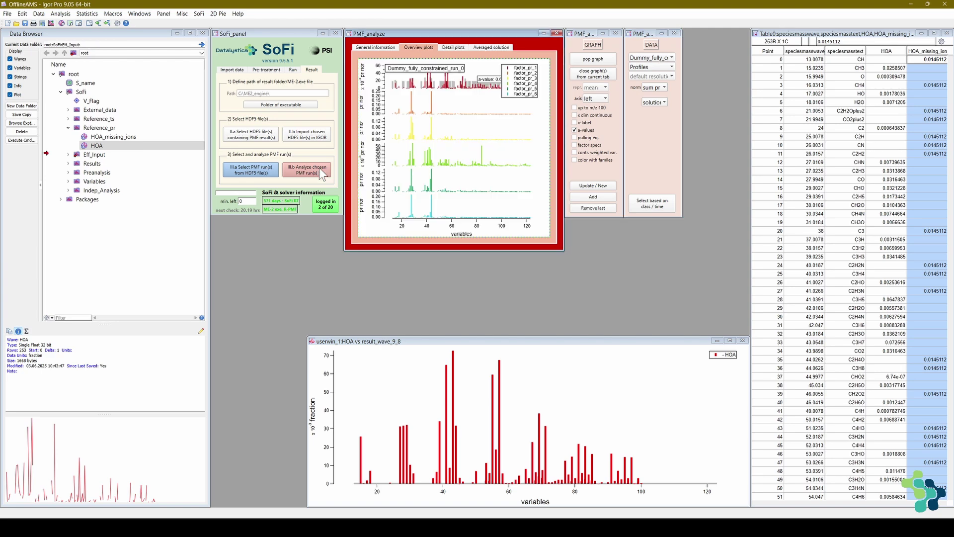
left_click(598, 59)
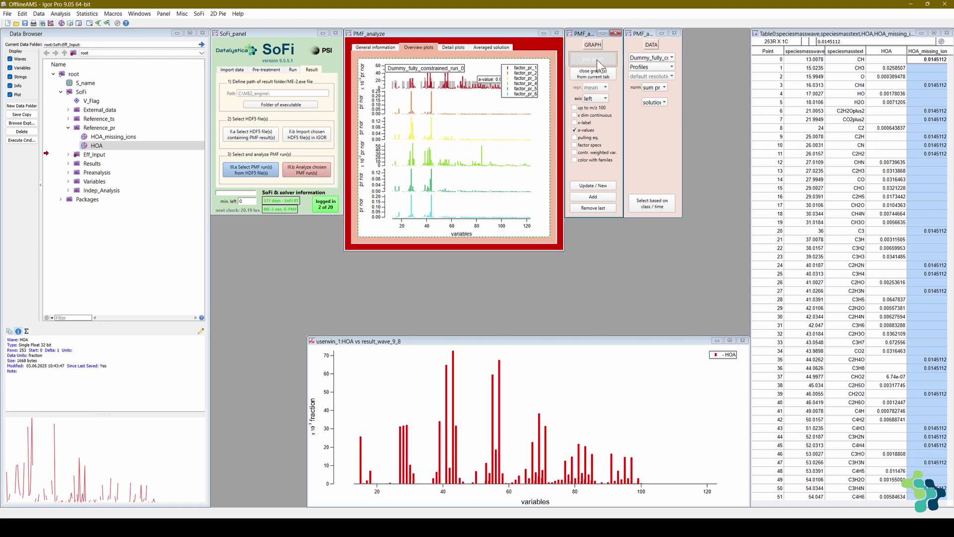
left_click_drag(213, 144, 934, 506)
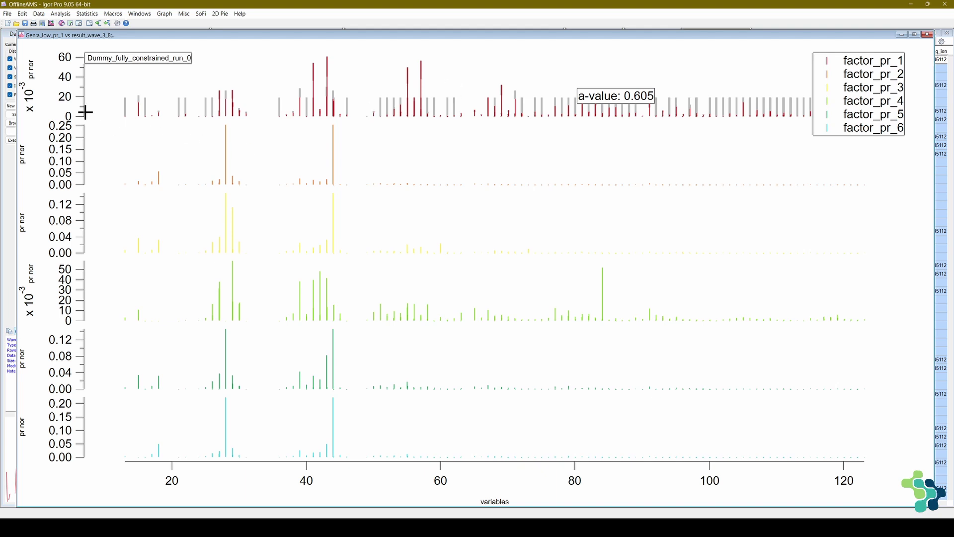
Step: Examine factor_pr_1 against its grey a-value boundaries by rescaling its vertical axis, and close the graph without saving
scroll(83, 112, "up", 5)
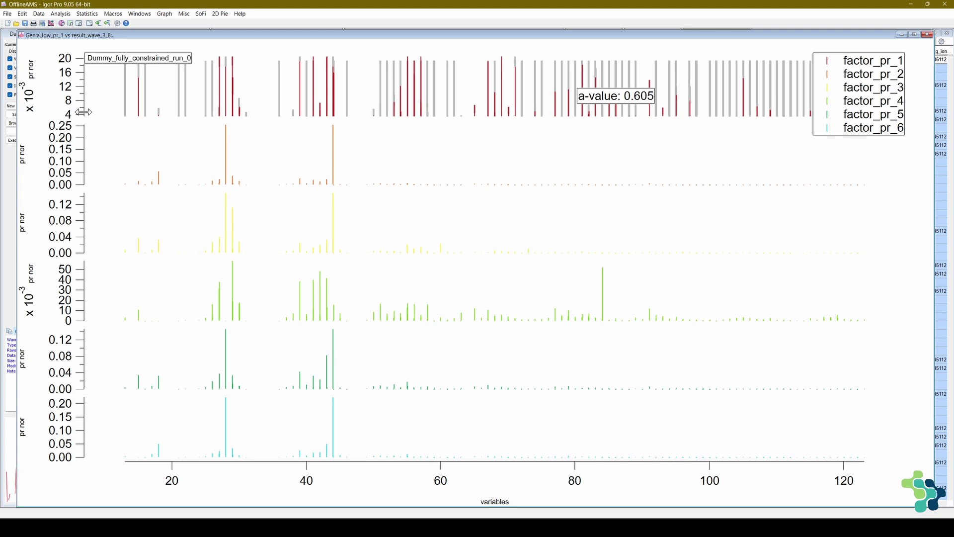
scroll(82, 112, "down", 2)
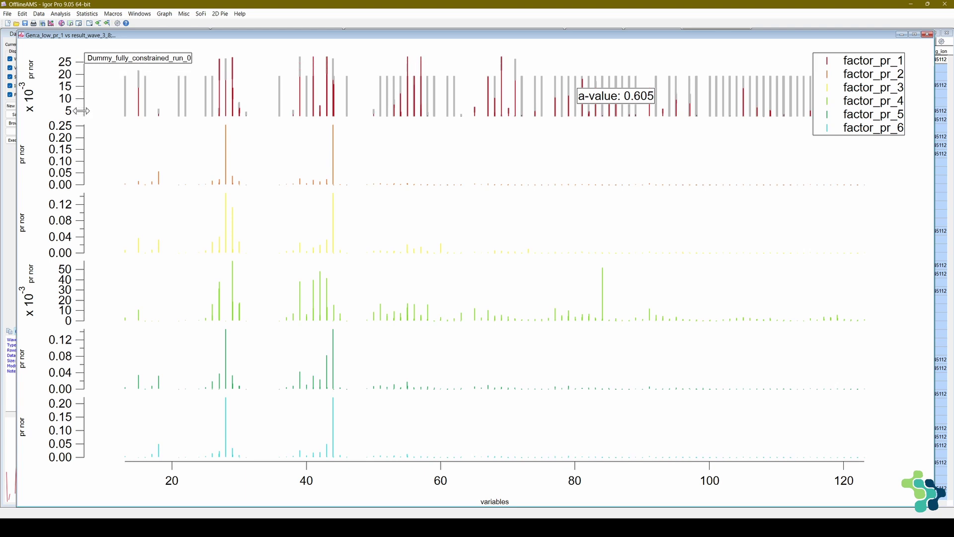
scroll(82, 111, "down", 4)
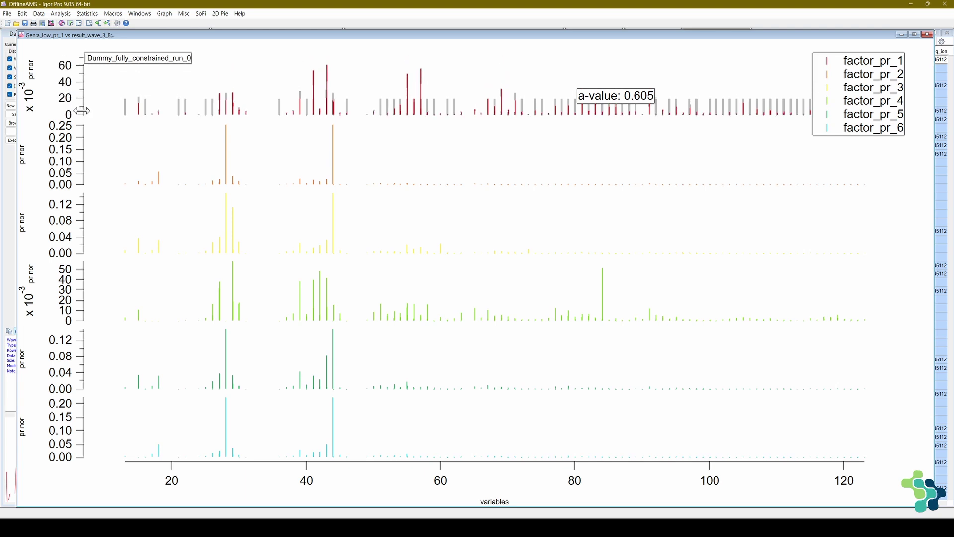
scroll(82, 112, "up", 1)
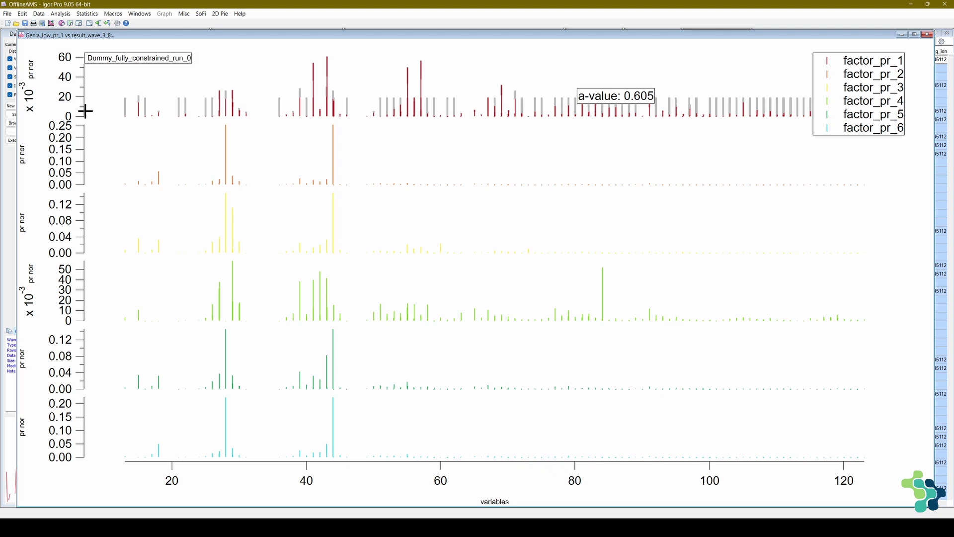
left_click(928, 34)
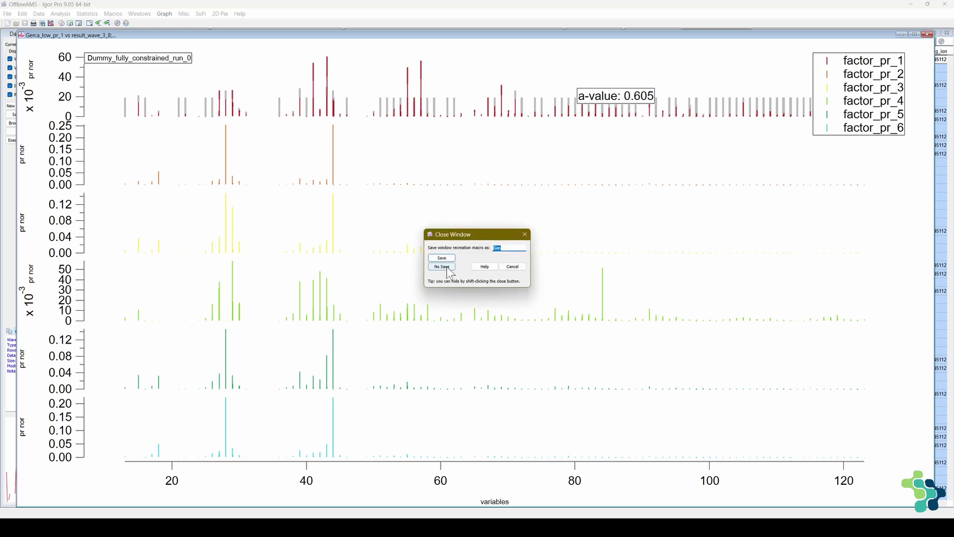
left_click(484, 265)
Step: Turn off the a-values in the profiles plot and update it, and inspect an enlarged pop-out of the graph before closing it
left_click(582, 130)
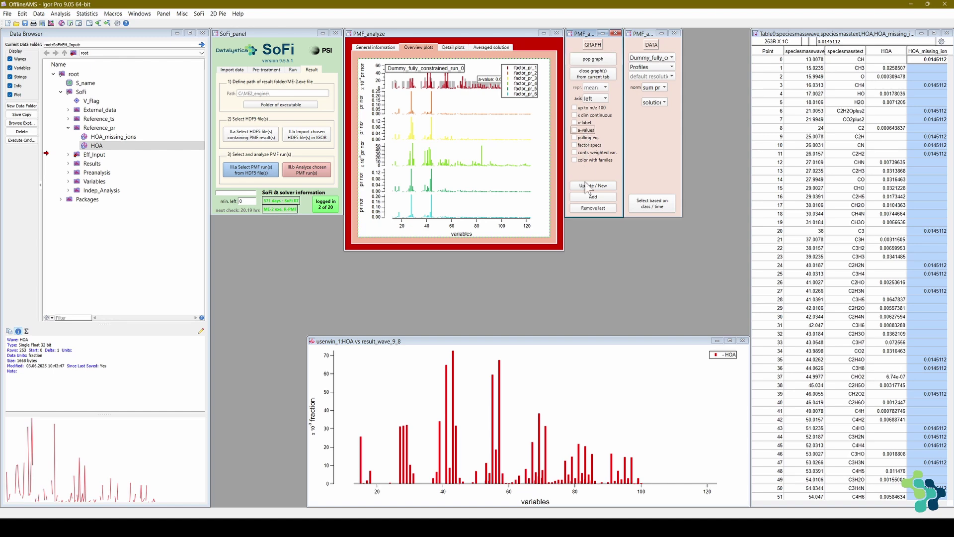
left_click(586, 185)
left_click(593, 59)
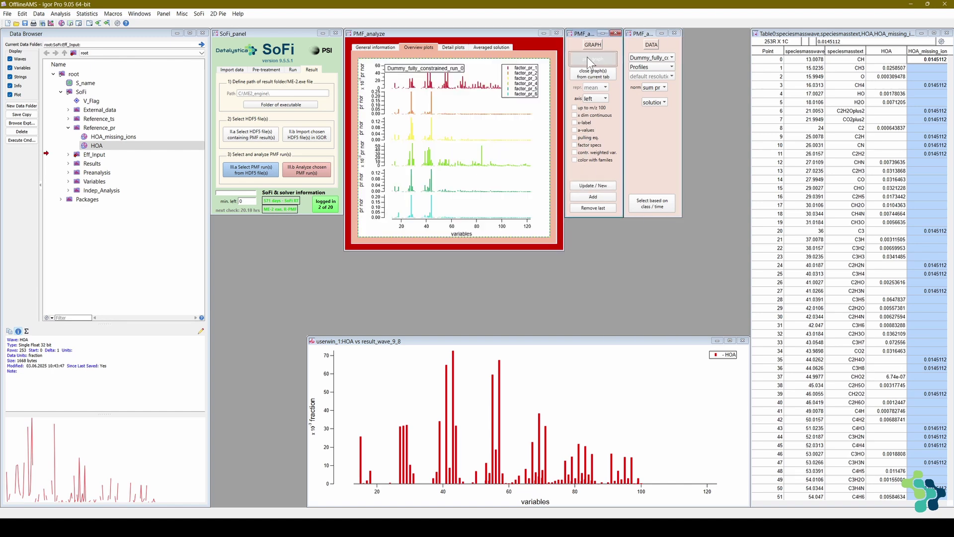
left_click_drag(211, 146, 798, 507)
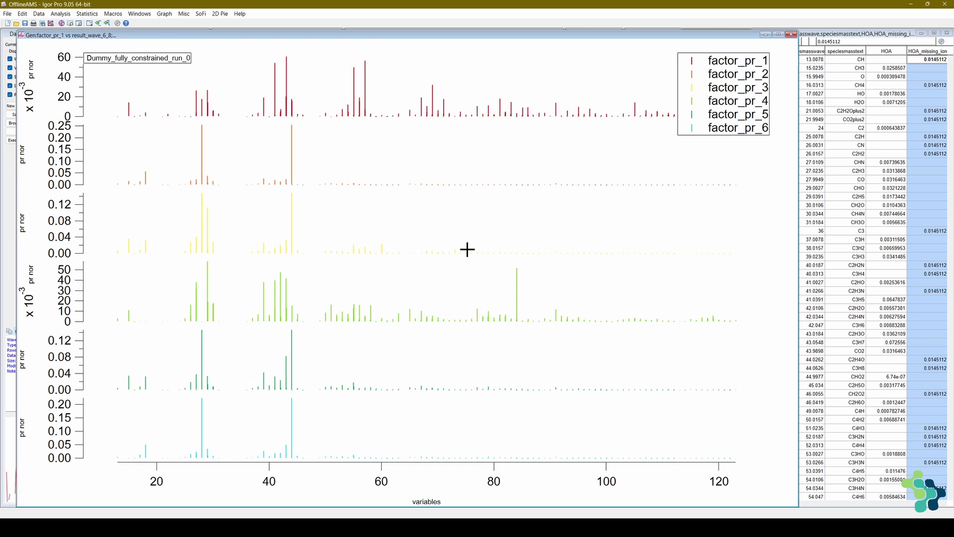
left_click(791, 34)
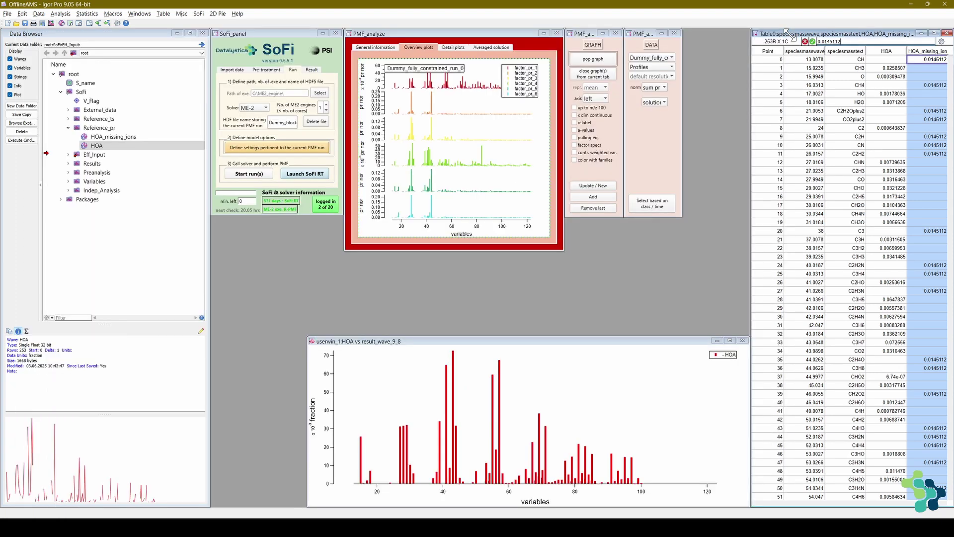
Step: Reopen the settings of the current PMF run, review the available constraint types, and select factor 1's first constraint entry in the profiles matrix
left_click(305, 145)
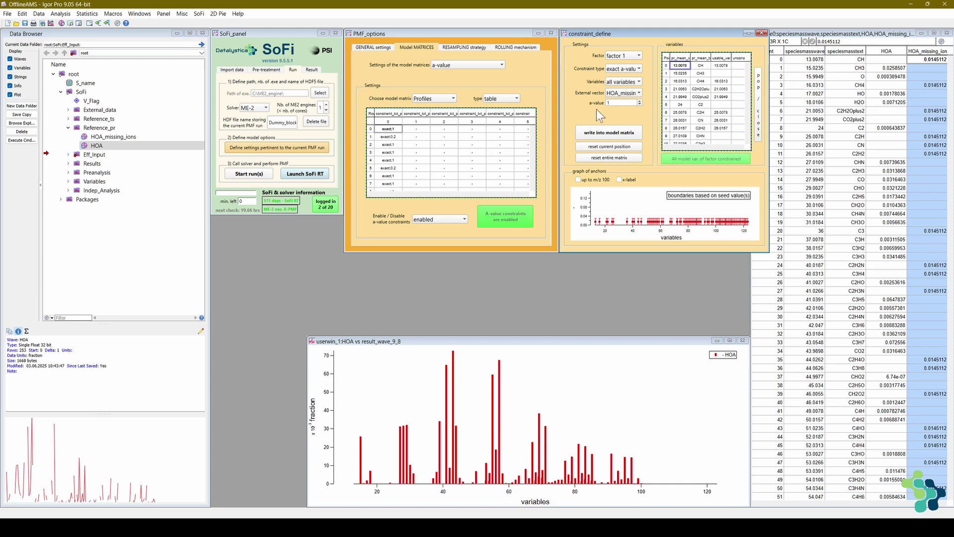
left_click(616, 69)
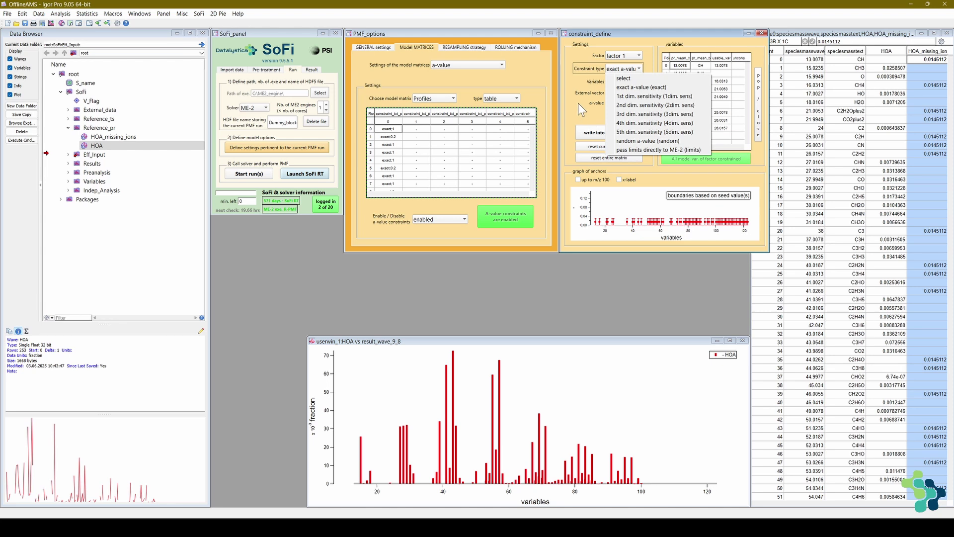
left_click(386, 131)
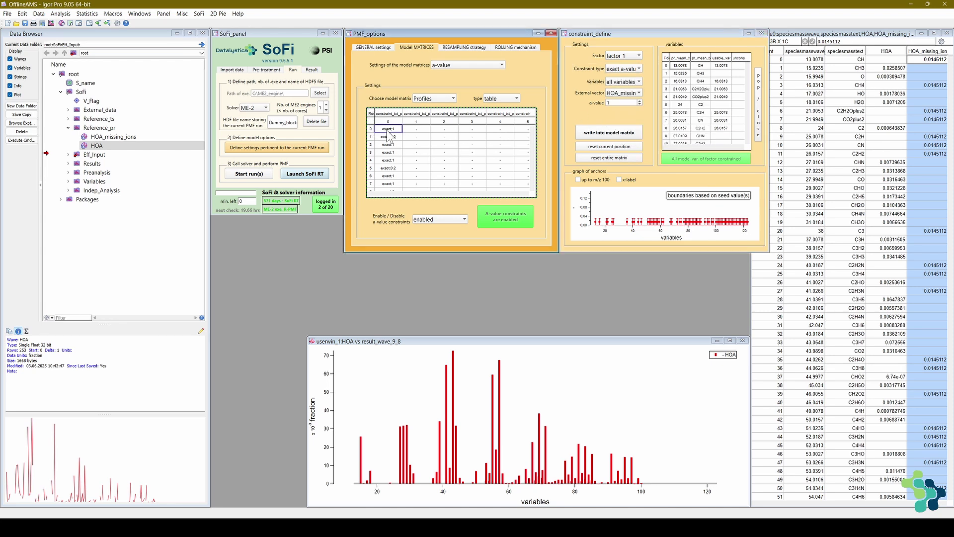